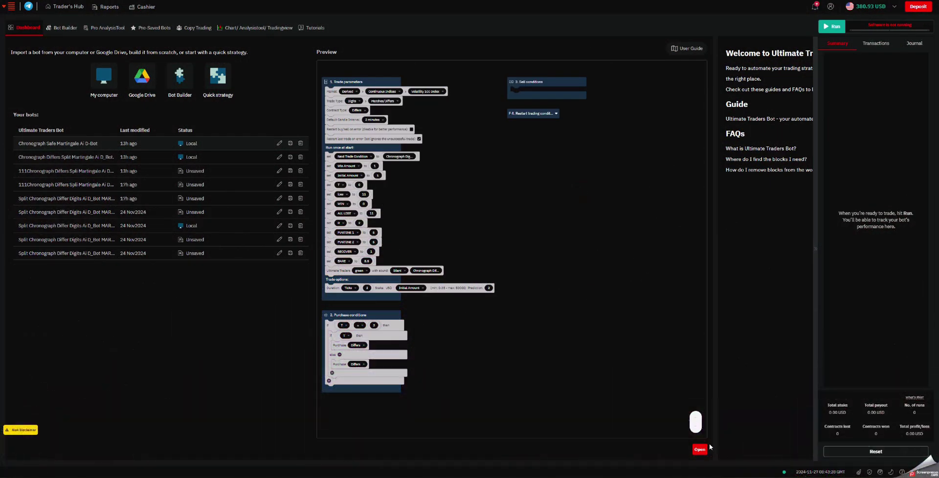
# Load the previewed Chronograph bot into the builder and preview the Oscar's Grind quick strategy template
pyautogui.click(700, 449)
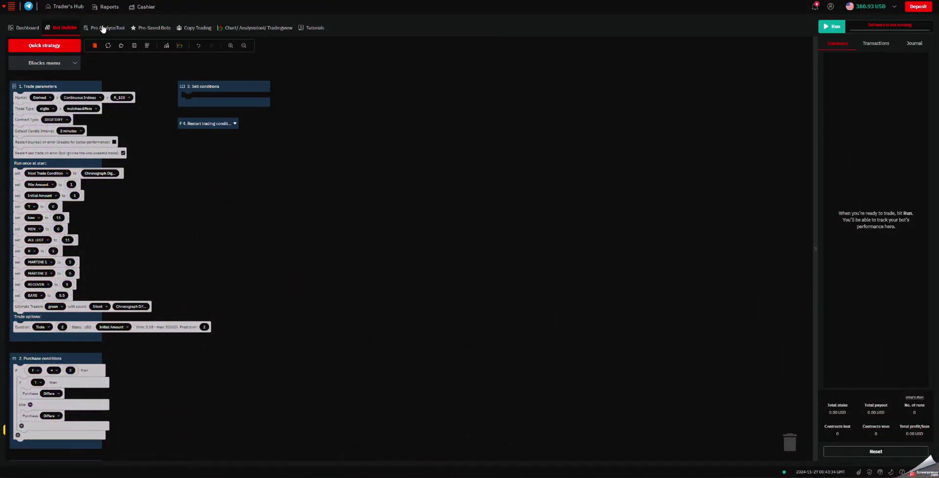
pyautogui.click(72, 64)
pyautogui.click(67, 48)
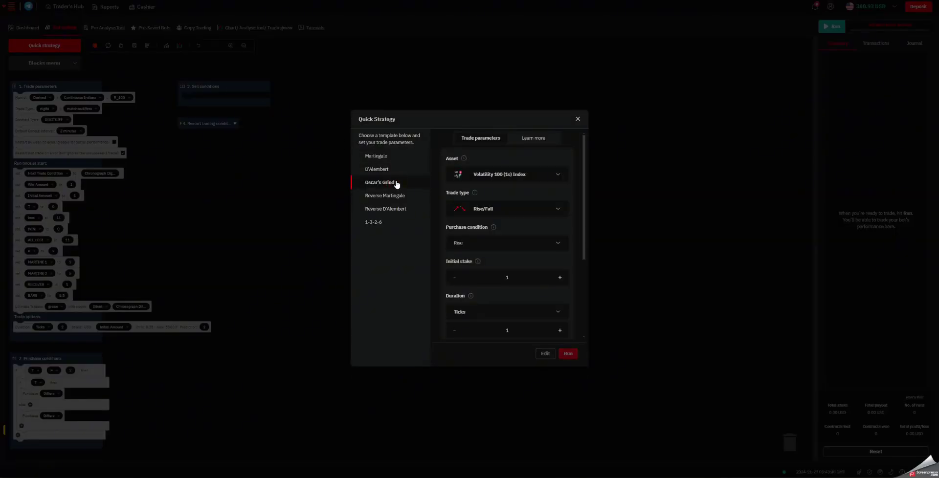
# Close the templates and view the Over/Under, Rise/Fall and Even/Odd digit analyses
pyautogui.click(577, 120)
pyautogui.click(103, 30)
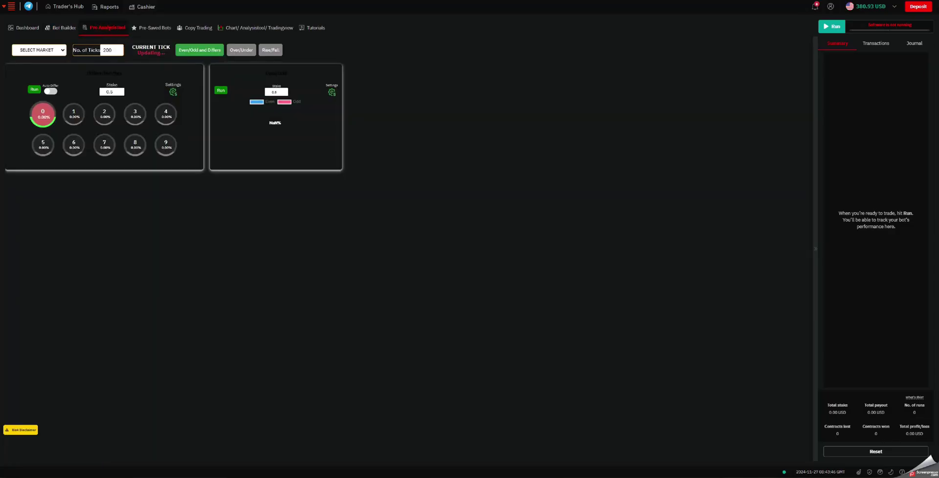
pyautogui.click(241, 52)
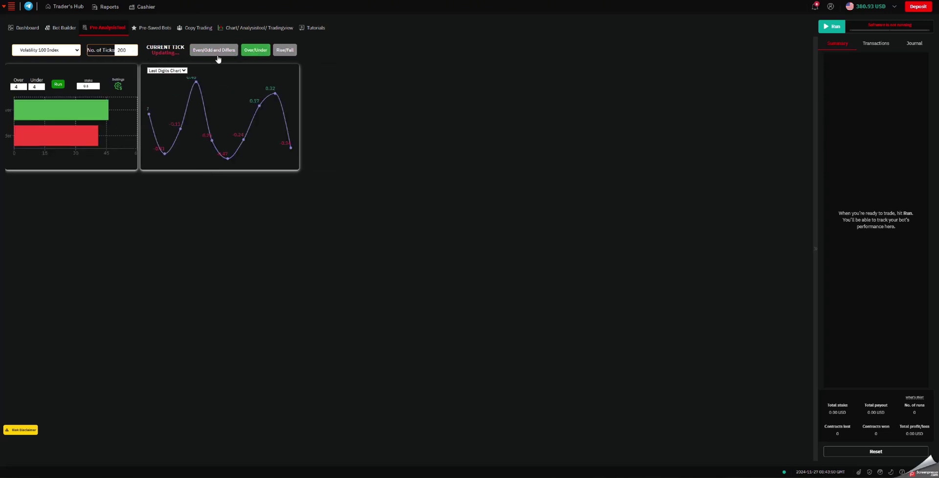
pyautogui.click(63, 51)
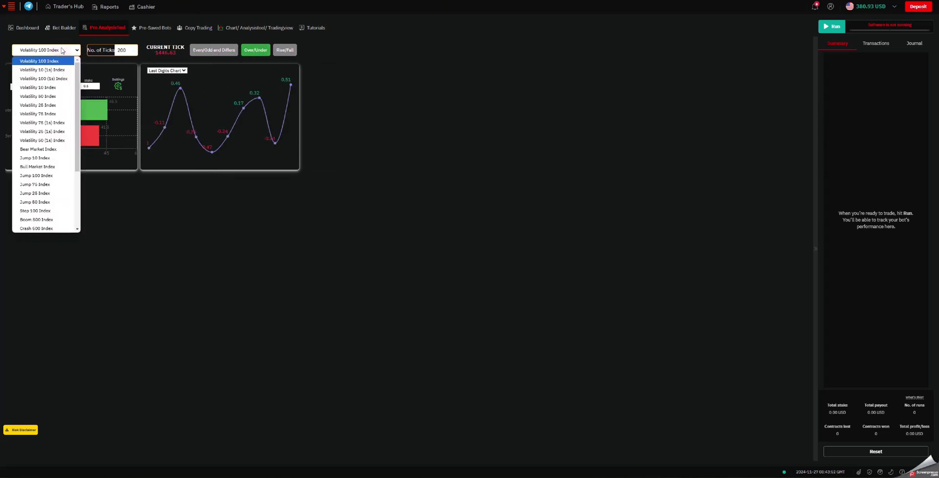
pyautogui.scroll(-3, 44, 75)
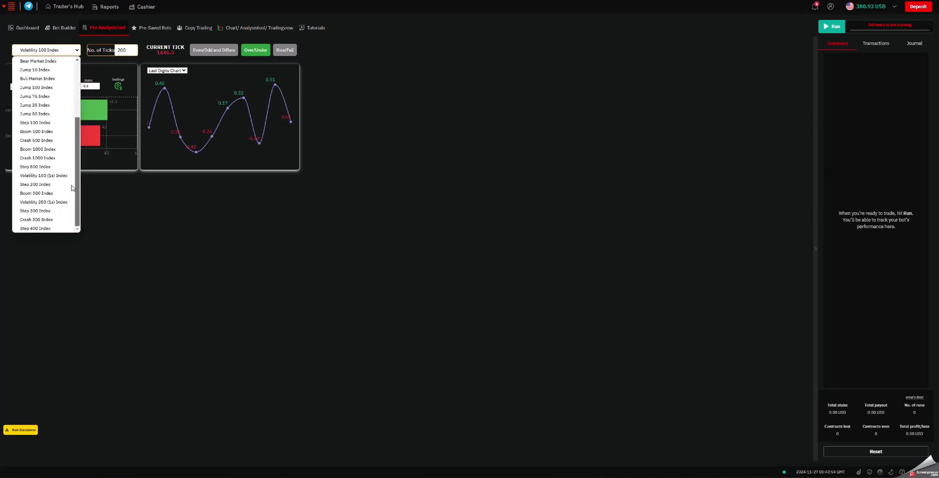
pyautogui.click(285, 51)
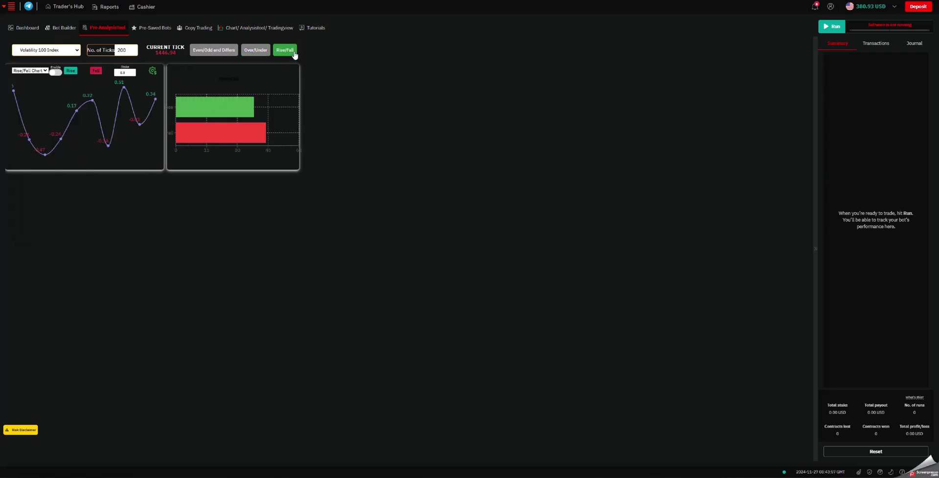
pyautogui.click(223, 53)
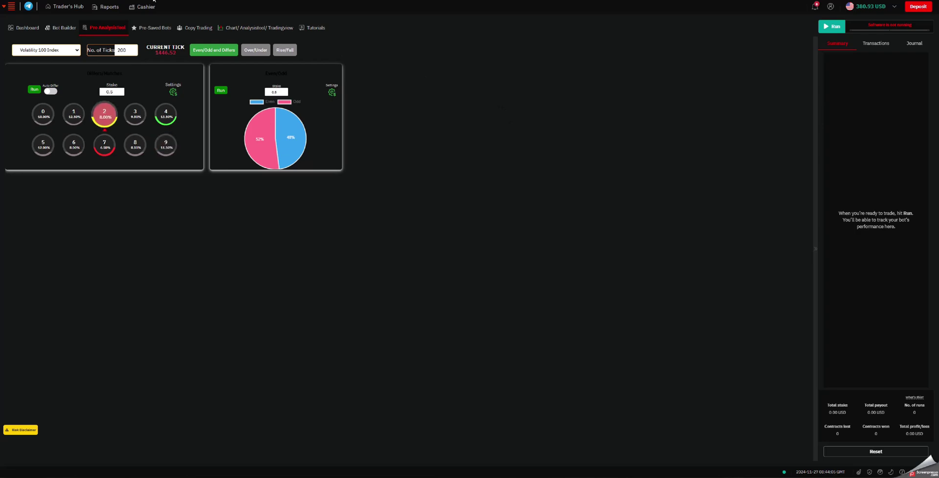
# Browse the pre-saved bots, copy trading and charts pages, toggling the TradingView chart
pyautogui.click(154, 28)
pyautogui.click(195, 27)
pyautogui.click(259, 28)
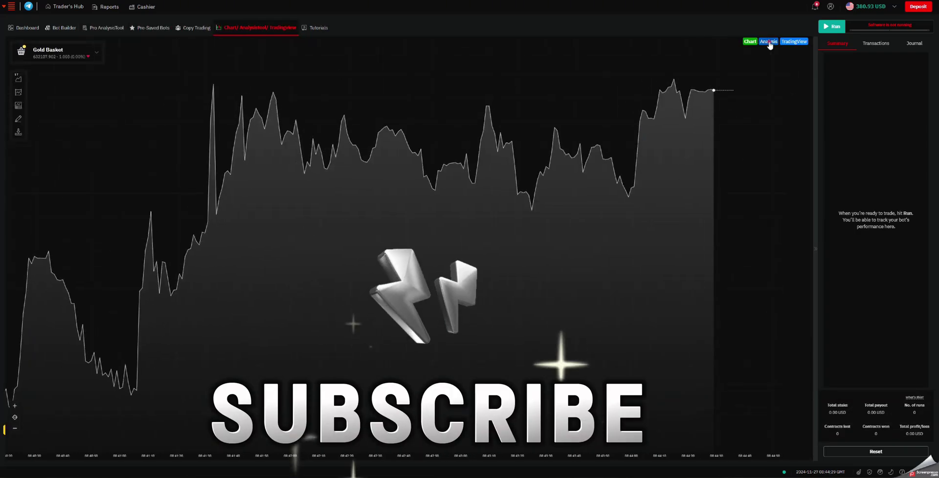
pyautogui.click(766, 41)
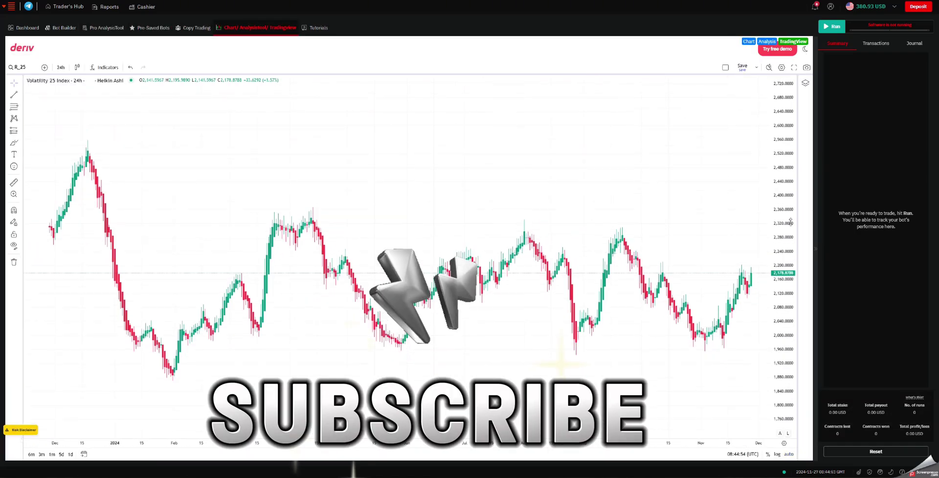
pyautogui.click(766, 41)
# Analyse digits for Differs/Matches, look up a chart symbol and visit Tutorials before returning to the builder
pyautogui.click(73, 71)
pyautogui.click(73, 107)
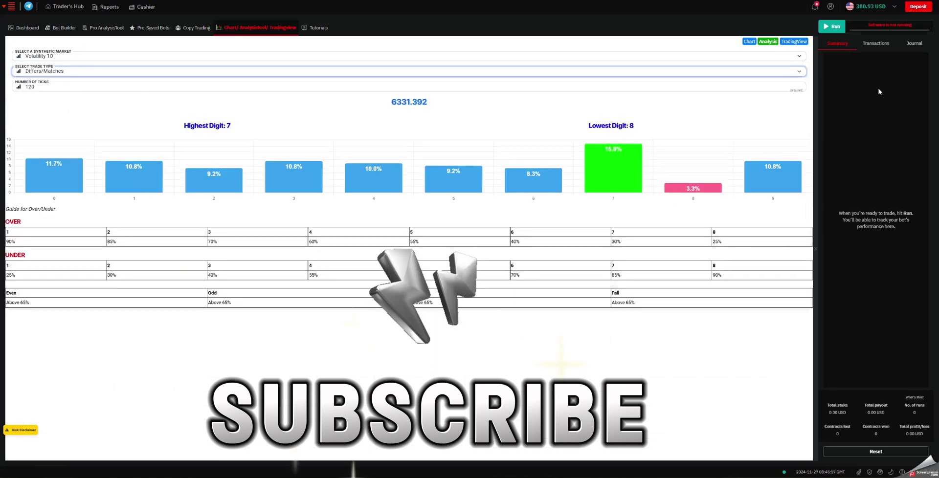
pyautogui.click(792, 42)
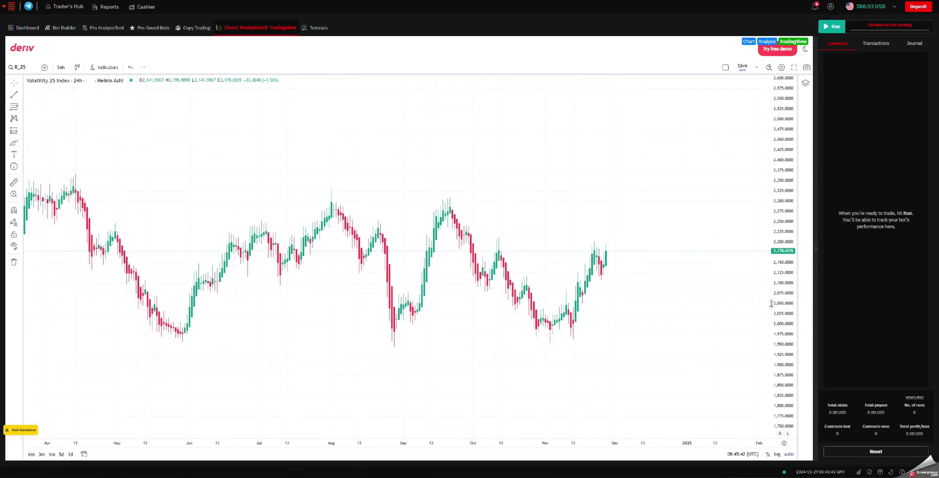
pyautogui.click(19, 67)
pyautogui.click(383, 261)
pyautogui.click(64, 28)
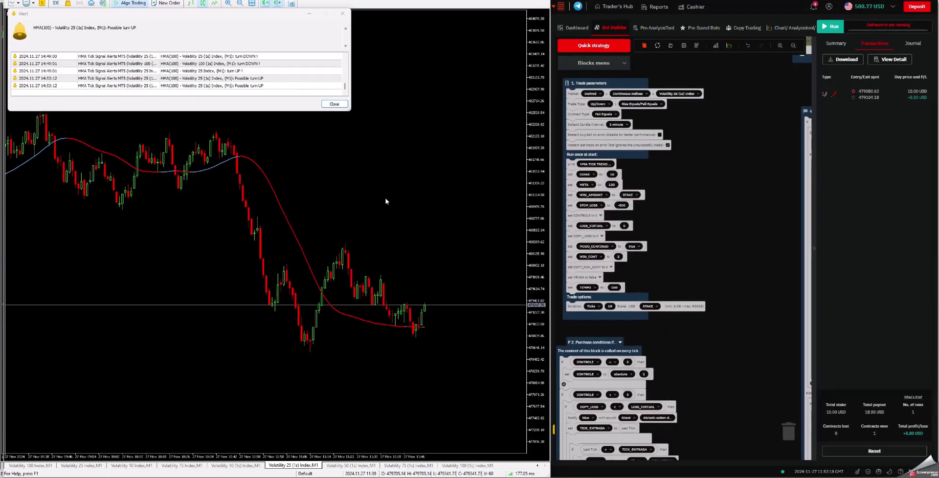
# Select the latest HMA alert for Volatility 25 (1s) Index and nudge the bot's block workspace
pyautogui.click(211, 86)
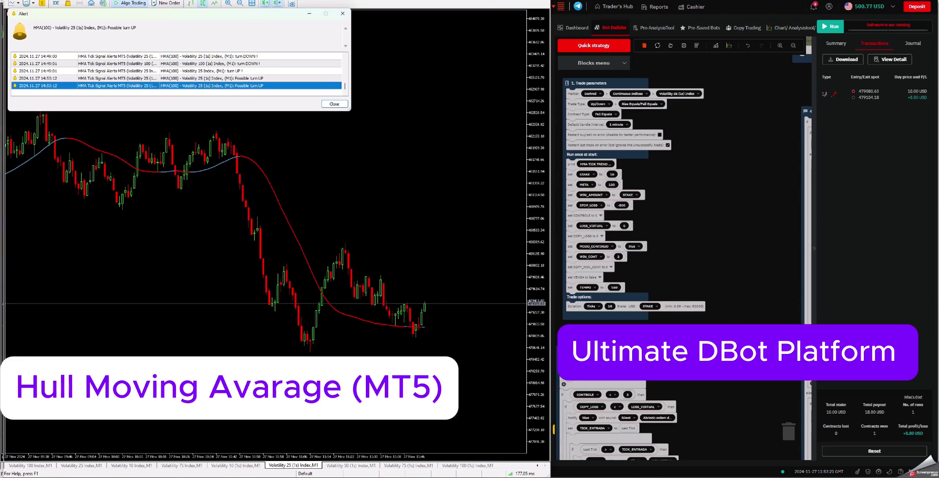
pyautogui.moveTo(712, 251); pyautogui.dragTo(708, 248)
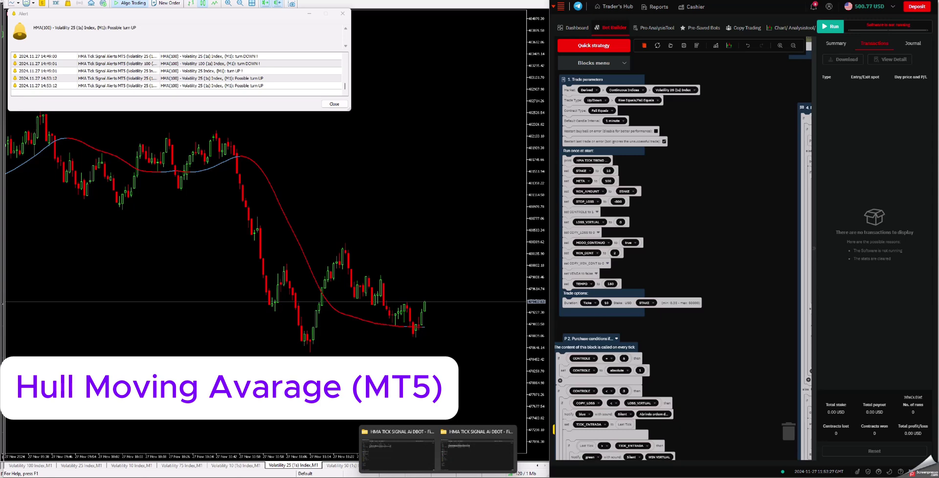
# Drag HMA RISE EQUALS TICK SIGNAL XML from the HMA TICK SIGNAL Ai DBOT folder into the builder
pyautogui.click(397, 452)
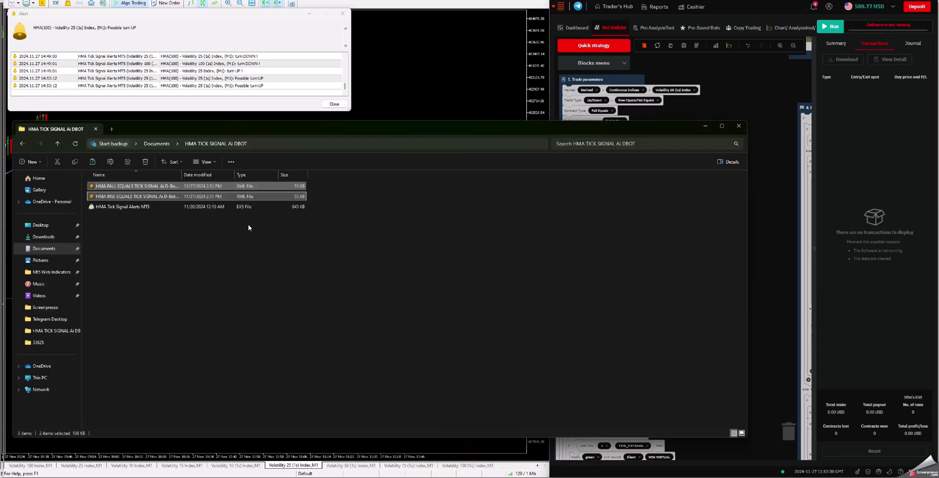
pyautogui.click(248, 227)
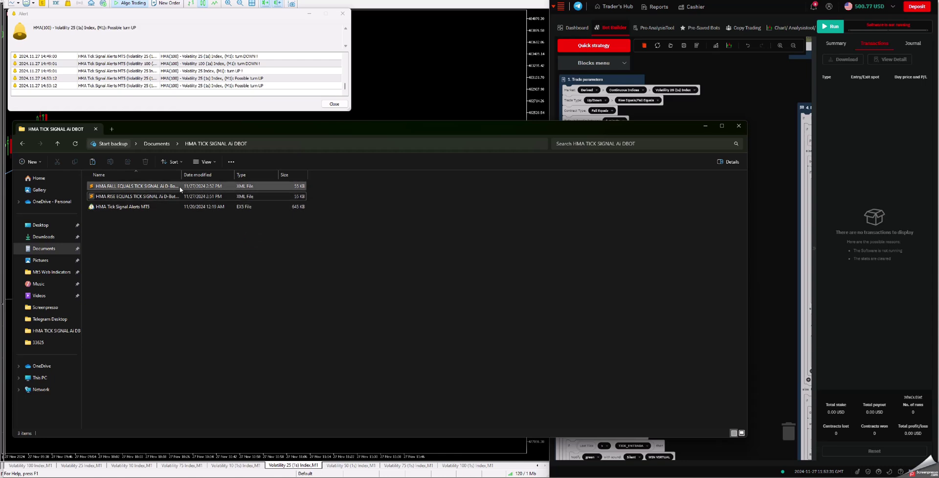
pyautogui.moveTo(174, 196)
pyautogui.mouseDown()
pyautogui.moveTo(299, 201)
pyautogui.moveTo(758, 83)
pyautogui.mouseUp()
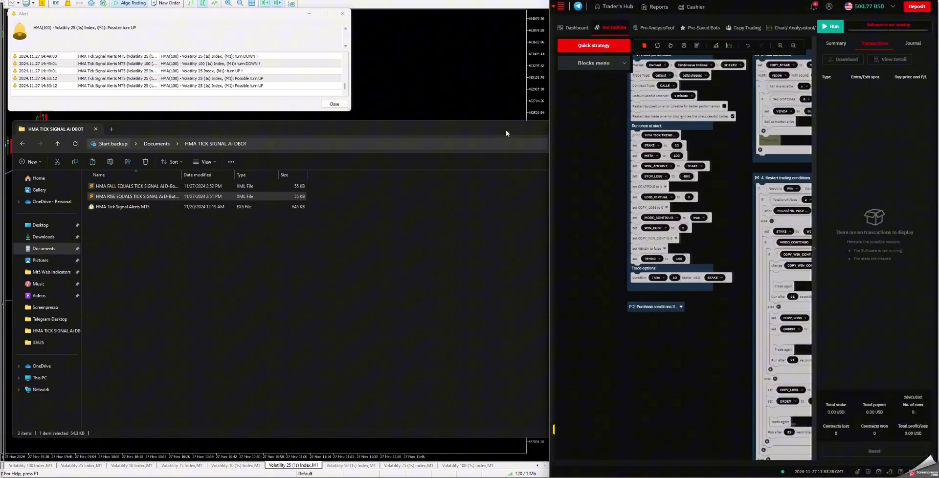
pyautogui.click(506, 130)
pyautogui.click(705, 127)
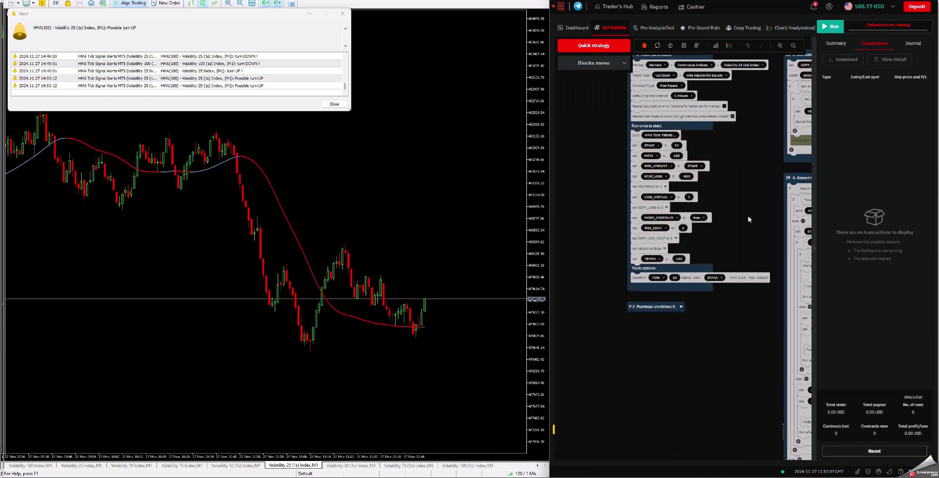
pyautogui.click(751, 187)
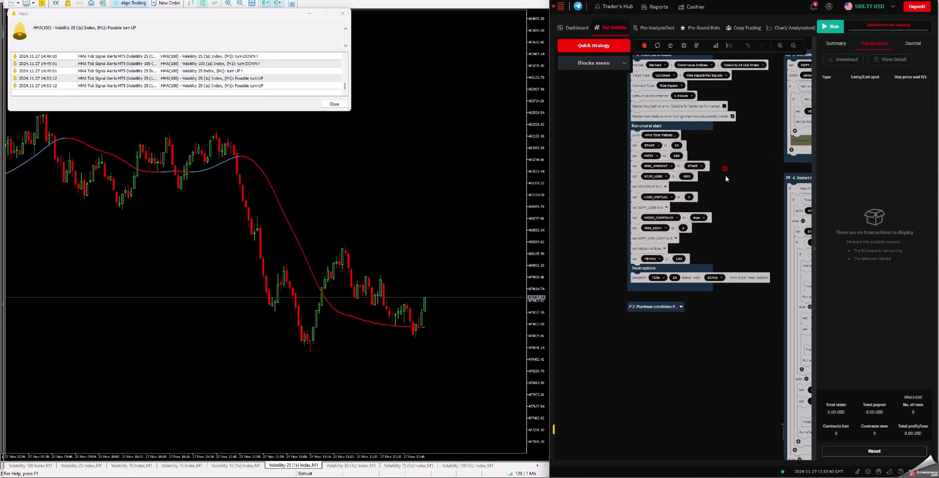
pyautogui.moveTo(725, 175)
pyautogui.mouseDown()
pyautogui.moveTo(697, 229)
pyautogui.moveTo(681, 215)
pyautogui.mouseUp()
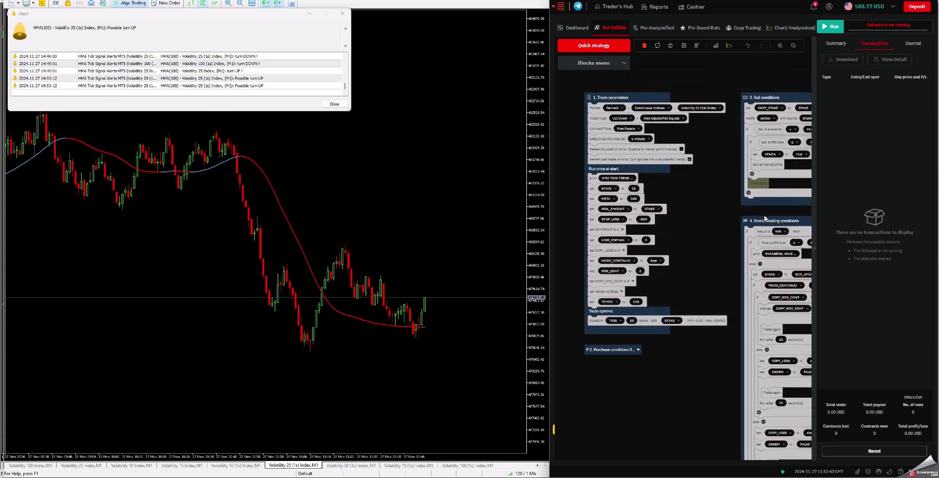
pyautogui.click(765, 218)
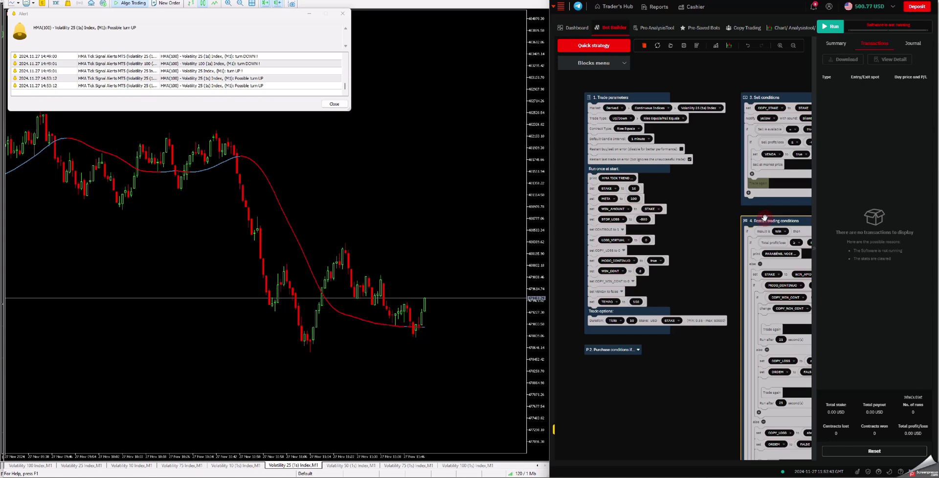
pyautogui.moveTo(704, 212); pyautogui.dragTo(690, 206)
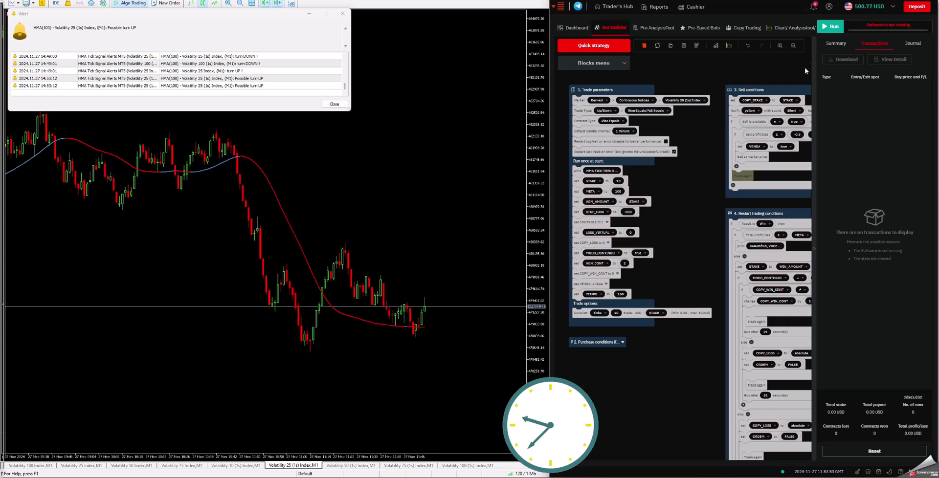
# Run the HMA Rise Equals bot, checking journal and trades, and stop it at 565.25 USD after 14 contracts
pyautogui.click(830, 33)
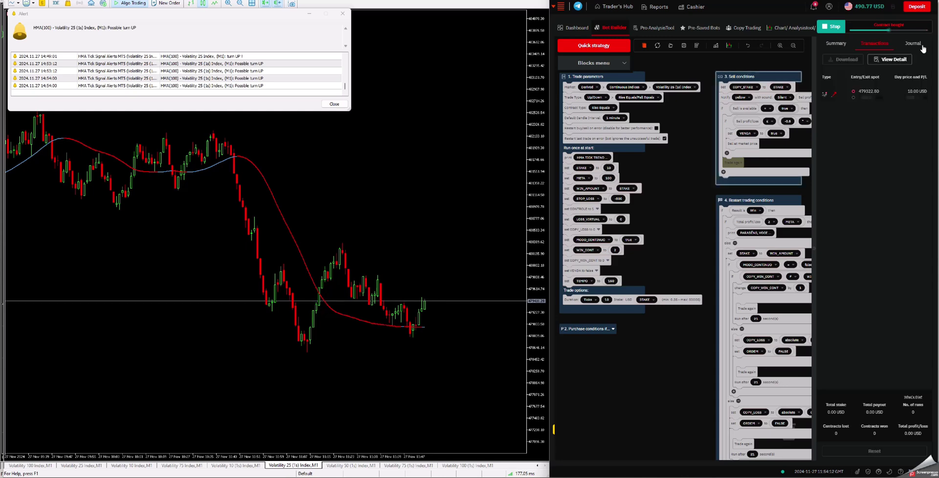
pyautogui.click(912, 43)
pyautogui.click(875, 44)
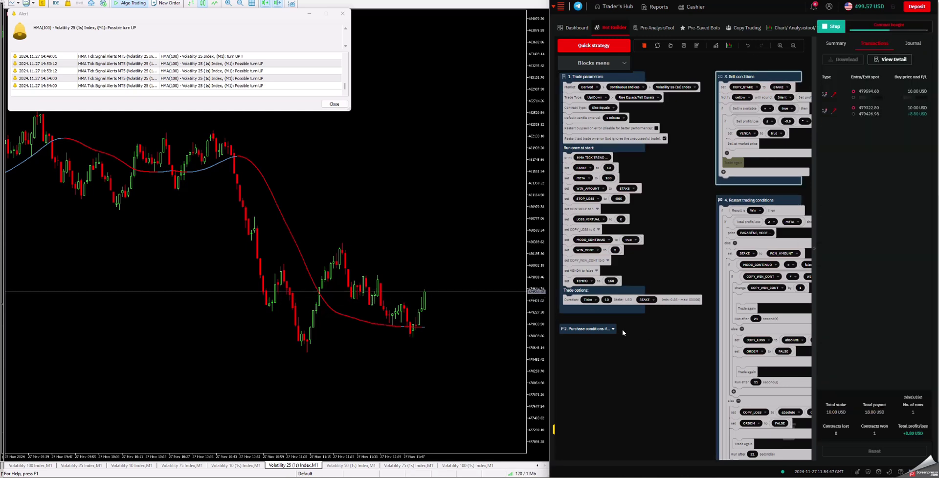
pyautogui.click(913, 43)
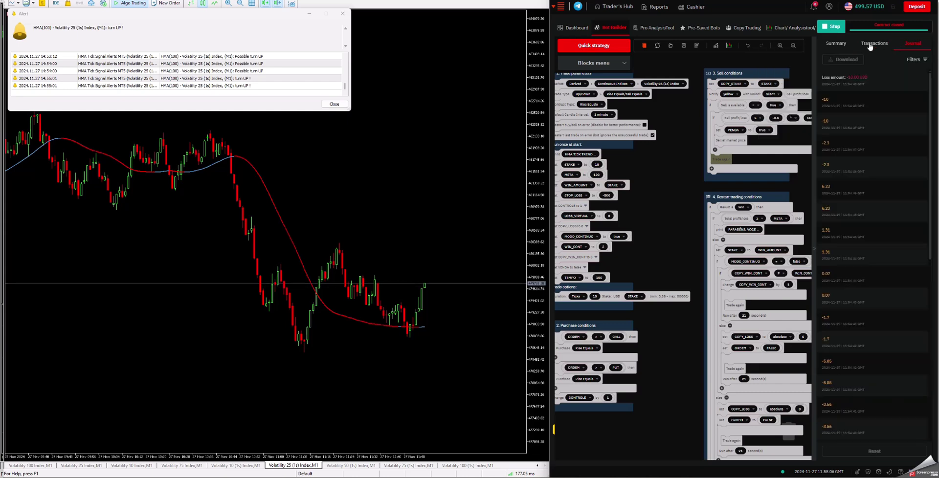
pyautogui.click(872, 44)
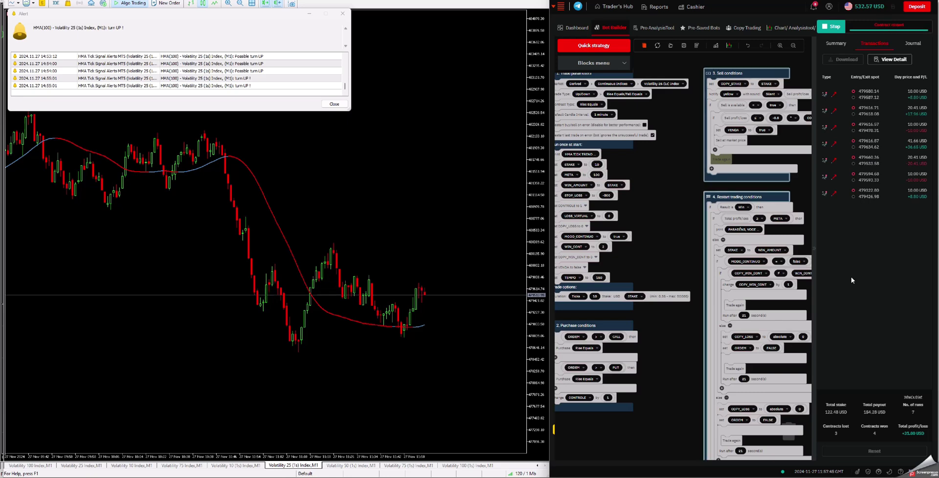
pyautogui.click(300, 85)
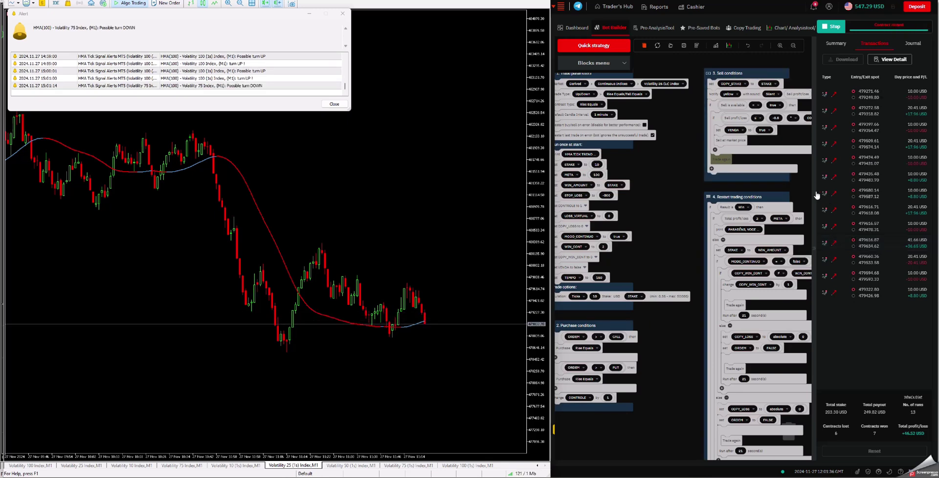
pyautogui.click(831, 26)
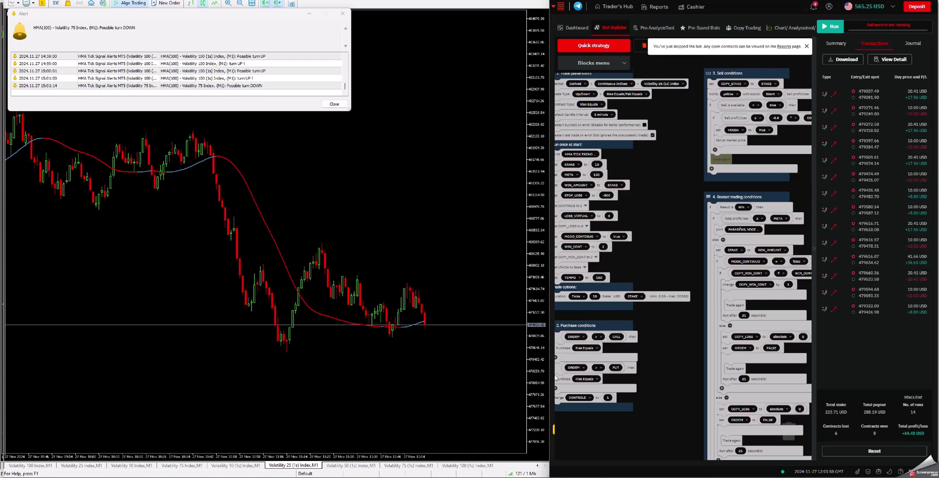
# Rescale the MetaTrader 5 price axis and circle the latest candles on the chart
pyautogui.moveTo(540, 367); pyautogui.dragTo(536, 328)
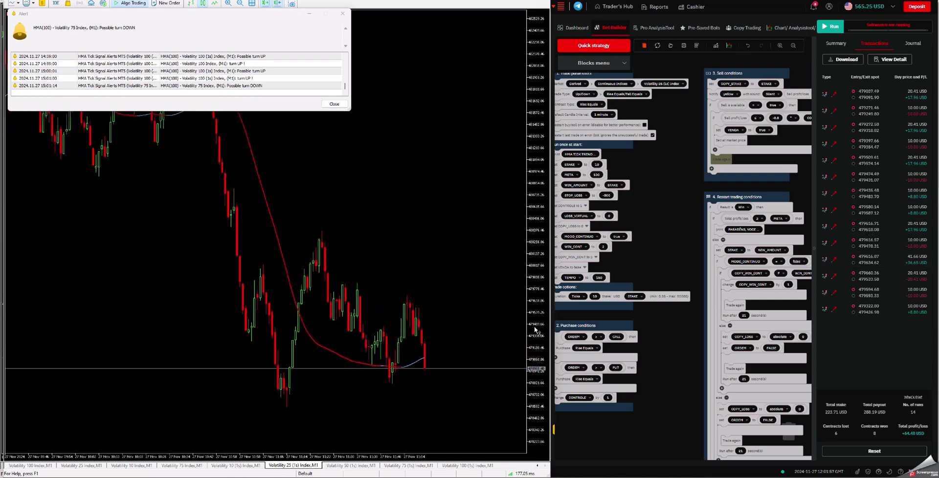
pyautogui.moveTo(470, 316); pyautogui.dragTo(462, 362)
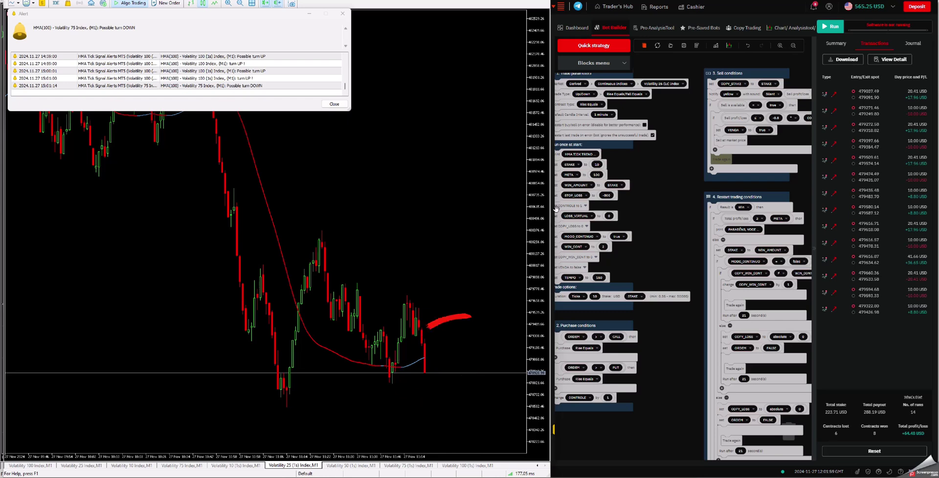
pyautogui.moveTo(543, 123); pyautogui.dragTo(544, 134)
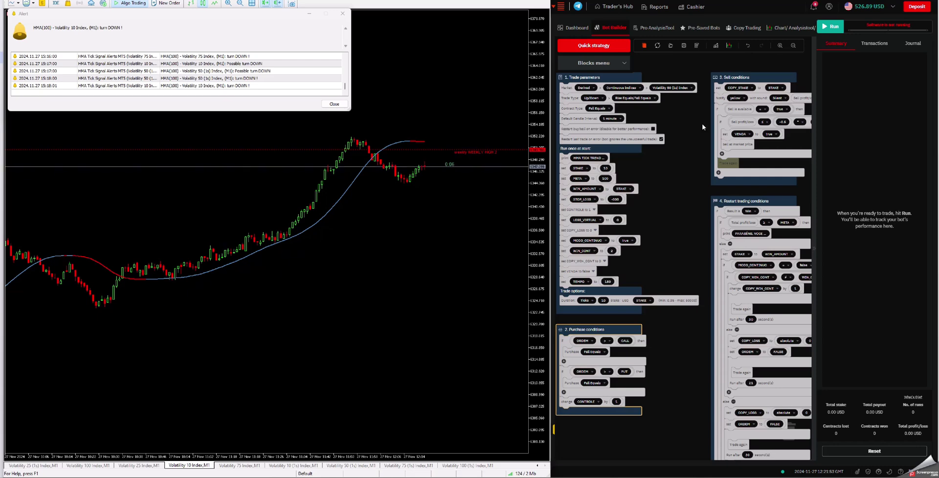
# Start the HMA Fall Equals bot and let it trade to a 577.12 USD balance
pyautogui.click(834, 30)
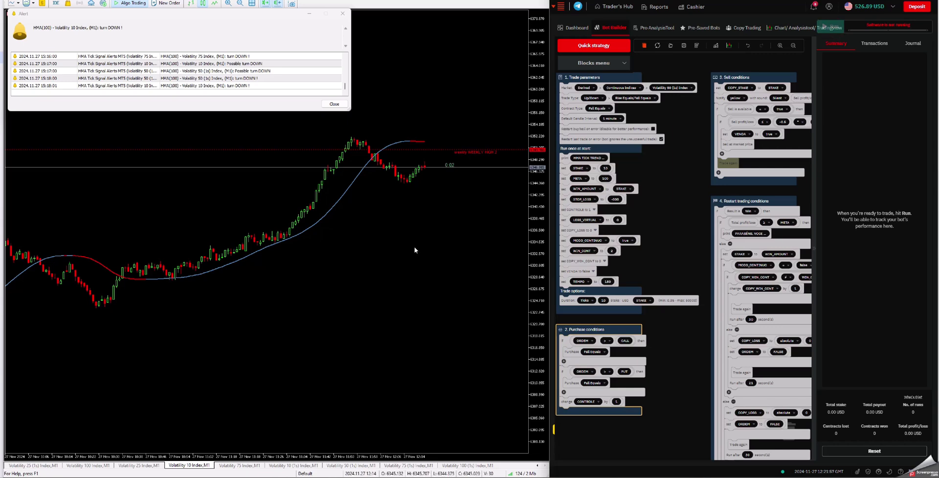
pyautogui.click(829, 25)
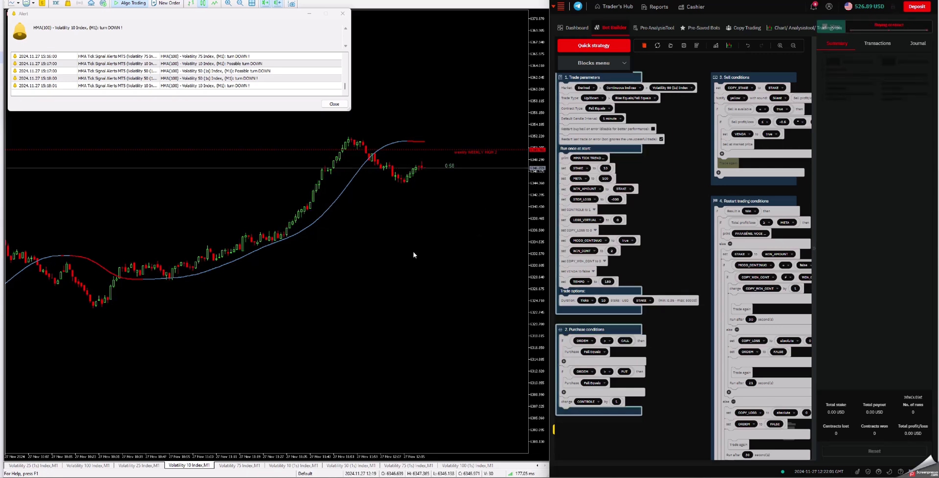